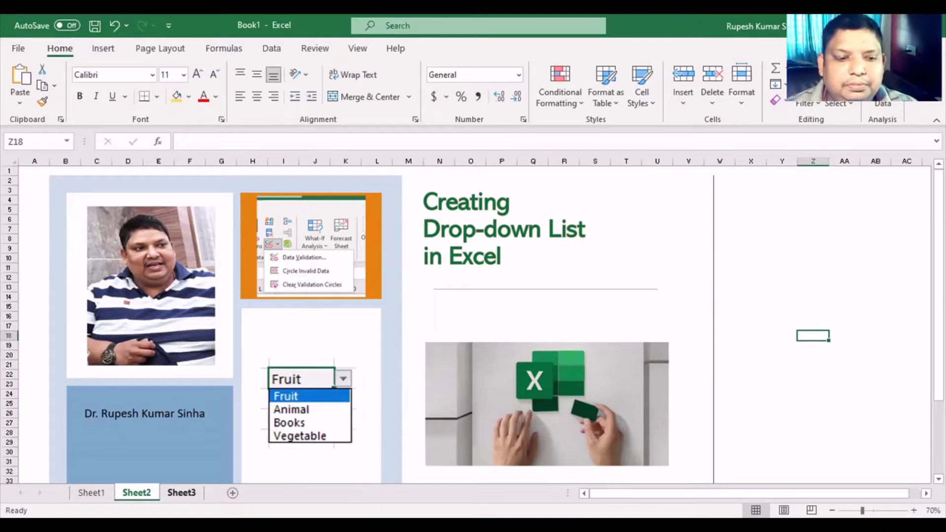
Open Sheet3 and center the month list in A2:A10 horizontally.
{"action": "left_click", "coordinate": [182, 493]}
{"action": "left_click", "coordinate": [120, 299]}
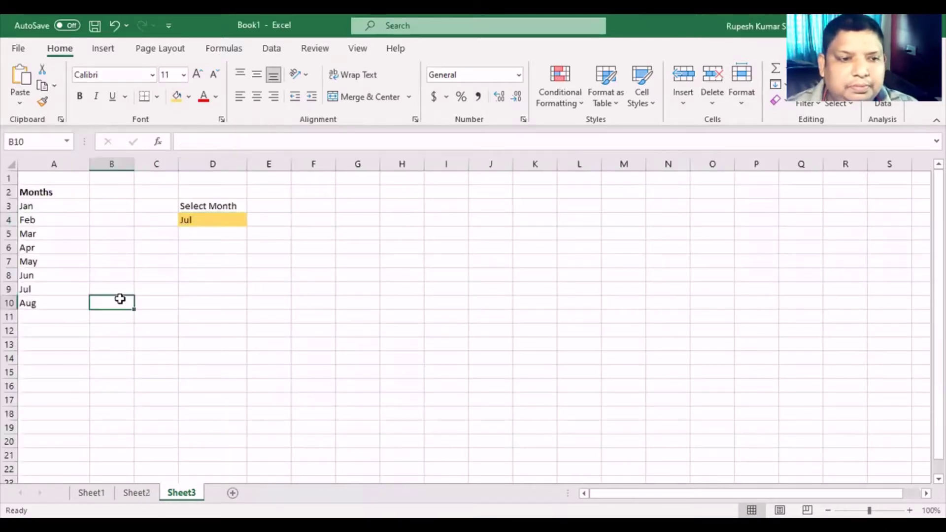
{"action": "left_click", "coordinate": [37, 192]}
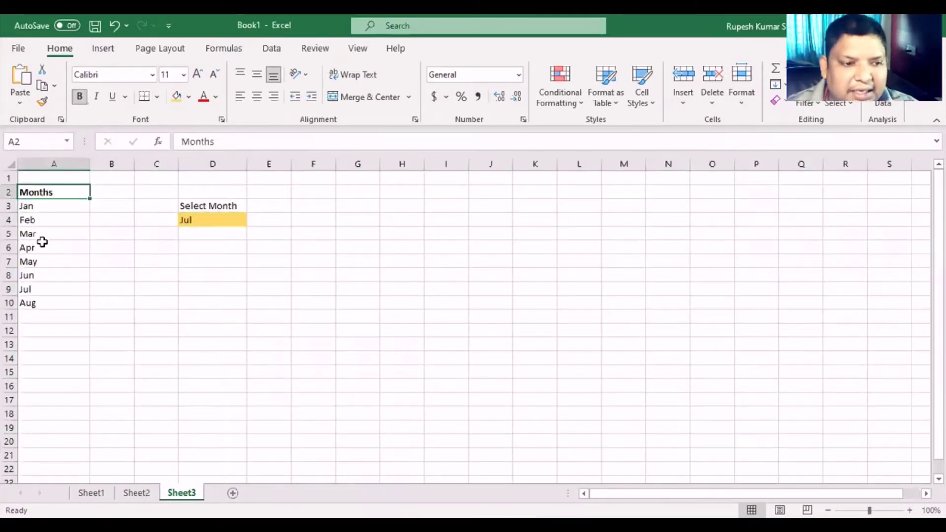
{"action": "left_click_drag", "start_coordinate": [42, 242], "coordinate": [31, 302]}
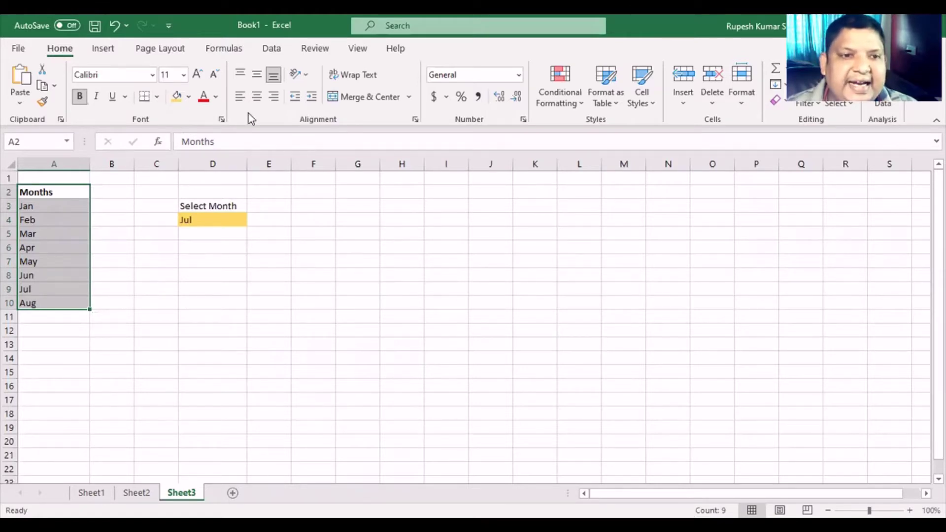
{"action": "left_click", "coordinate": [257, 97]}
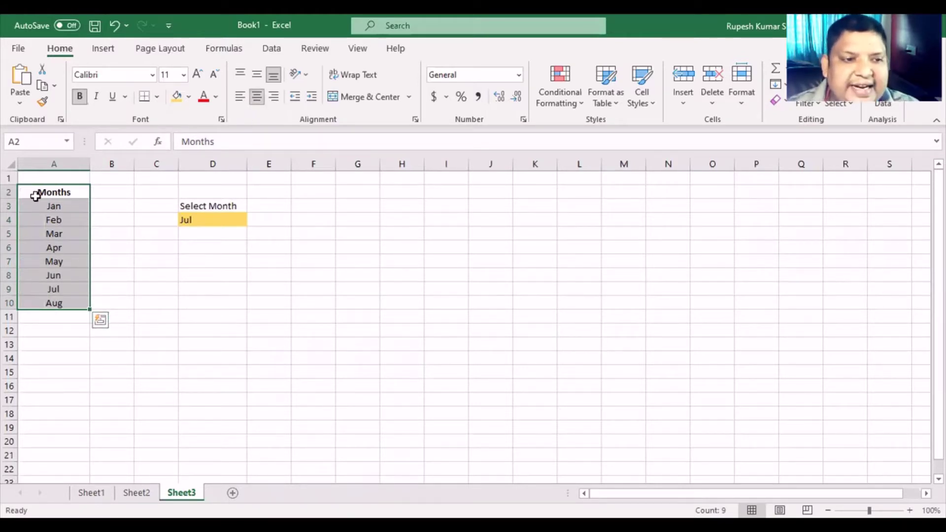
{"action": "left_click", "coordinate": [49, 206]}
{"action": "left_click_drag", "start_coordinate": [53, 206], "coordinate": [54, 302]}
{"action": "left_click", "coordinate": [118, 314]}
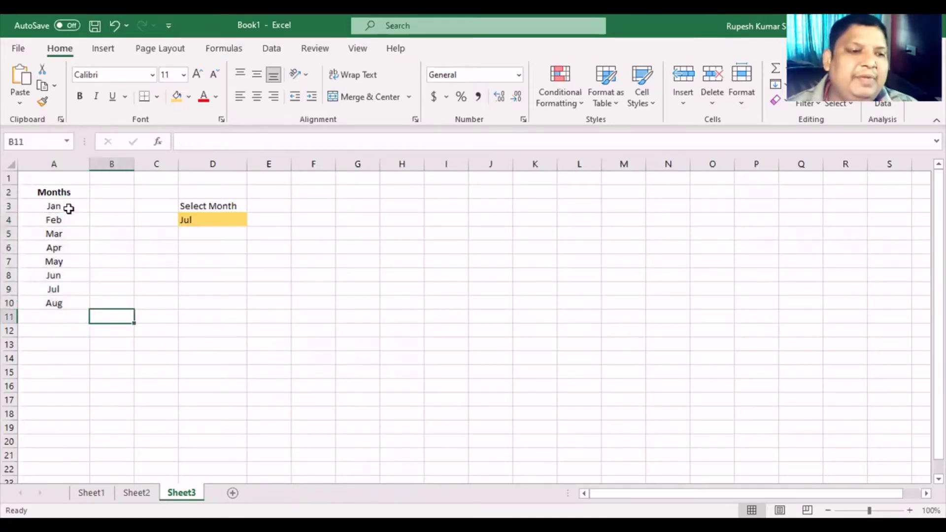
{"action": "left_click_drag", "start_coordinate": [68, 206], "coordinate": [63, 301]}
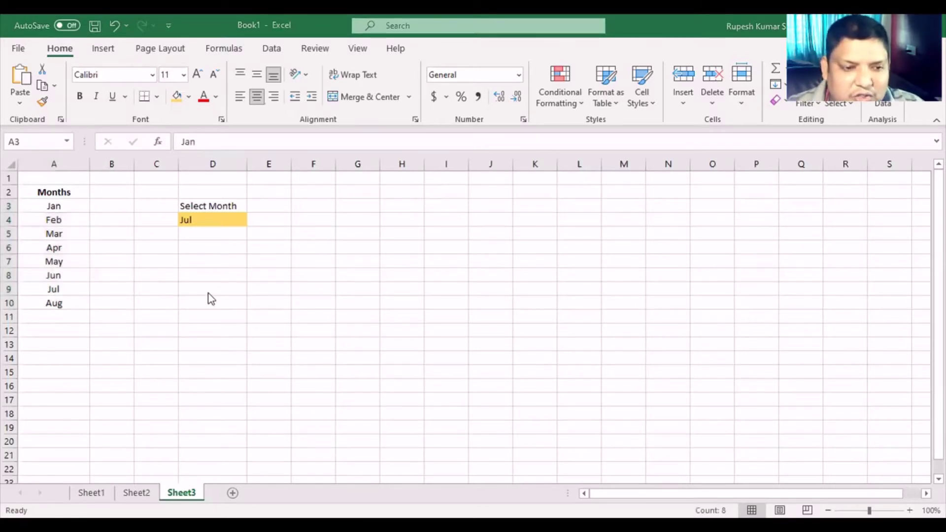
{"action": "left_click", "coordinate": [258, 291]}
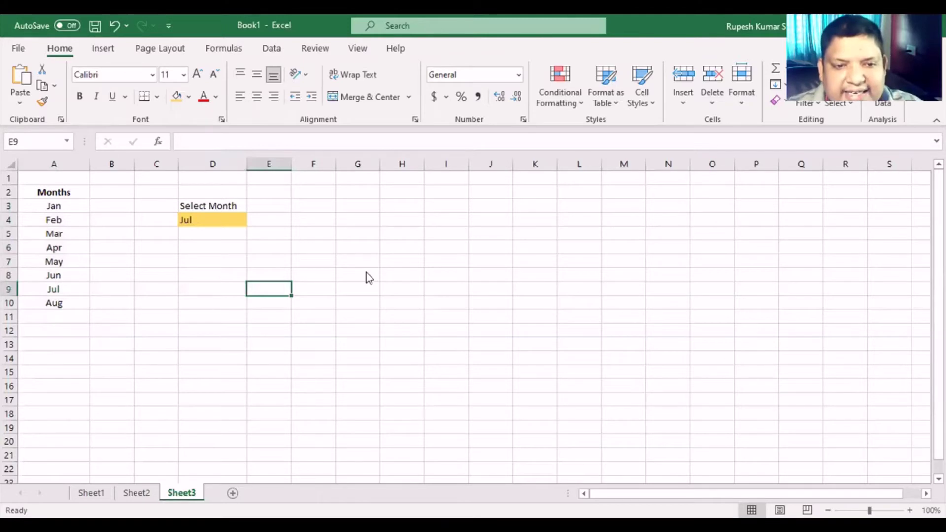
Widen column G to about twice its width, with cell G2 selected.
{"action": "left_click", "coordinate": [356, 206]}
{"action": "left_click", "coordinate": [362, 188]}
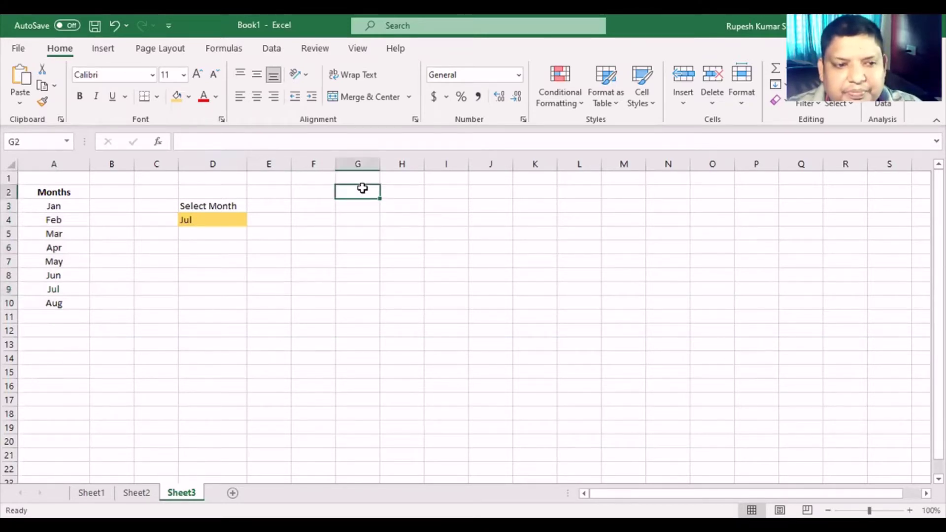
{"action": "left_click_drag", "start_coordinate": [380, 164], "coordinate": [429, 164]}
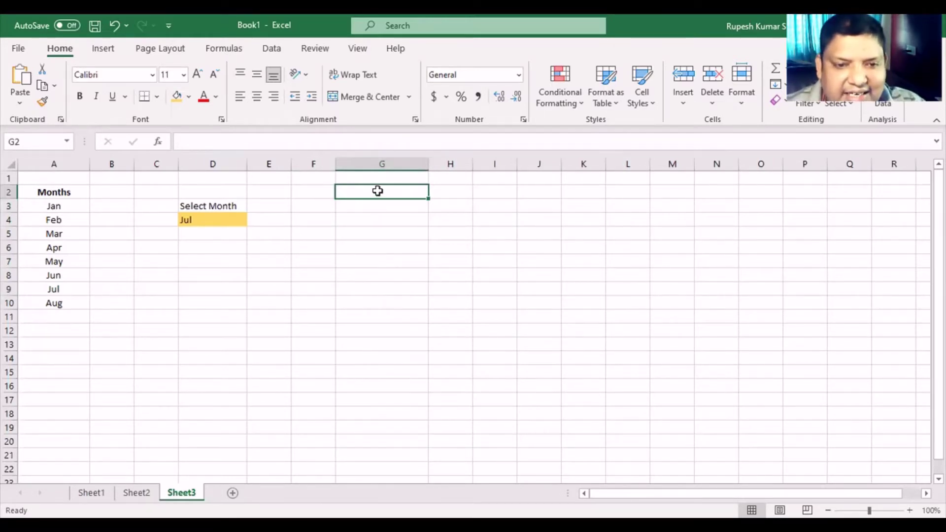
Open the data validation settings for cell G2 and set the allowed values to List.
{"action": "left_click", "coordinate": [270, 52]}
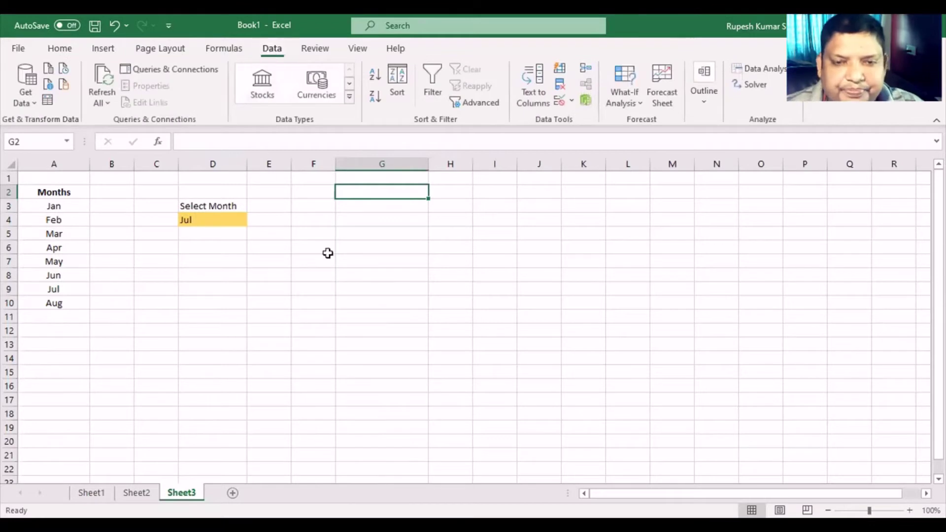
{"action": "left_click", "coordinate": [573, 100]}
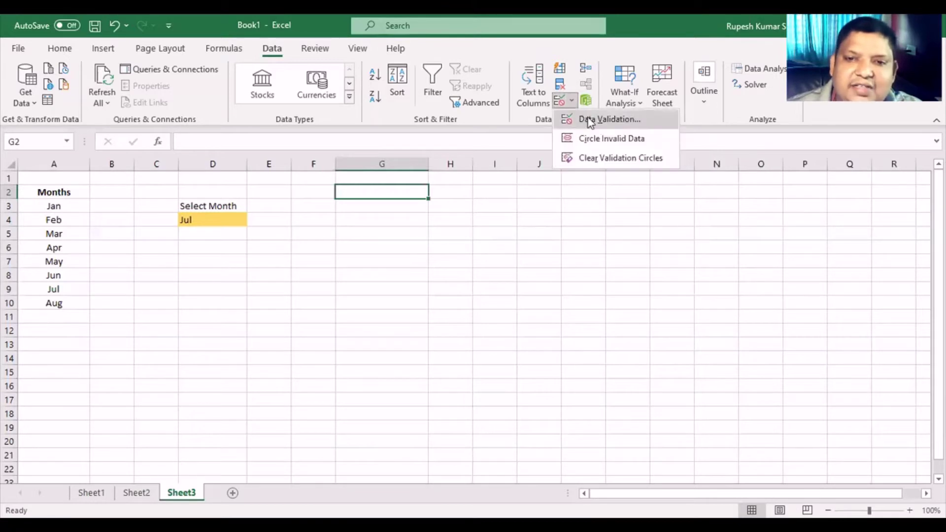
{"action": "left_click", "coordinate": [616, 125]}
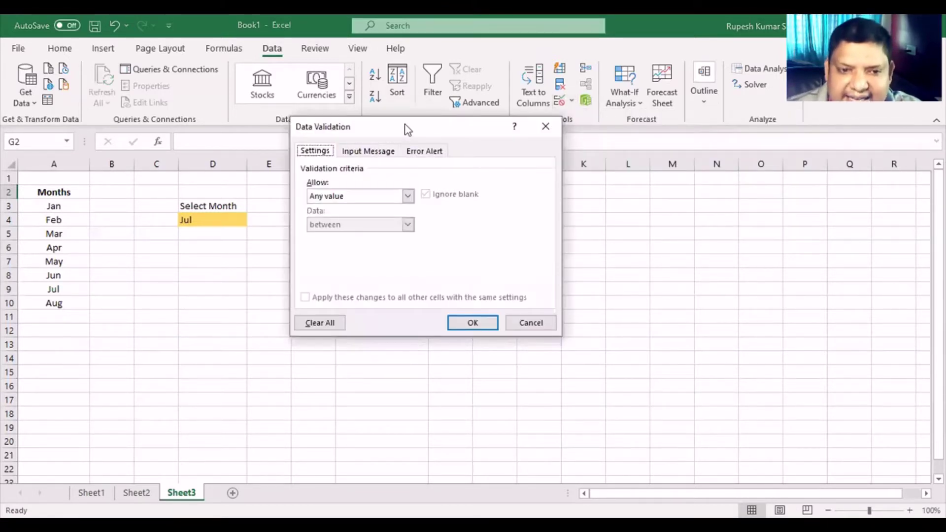
{"action": "left_click_drag", "start_coordinate": [407, 129], "coordinate": [552, 110]}
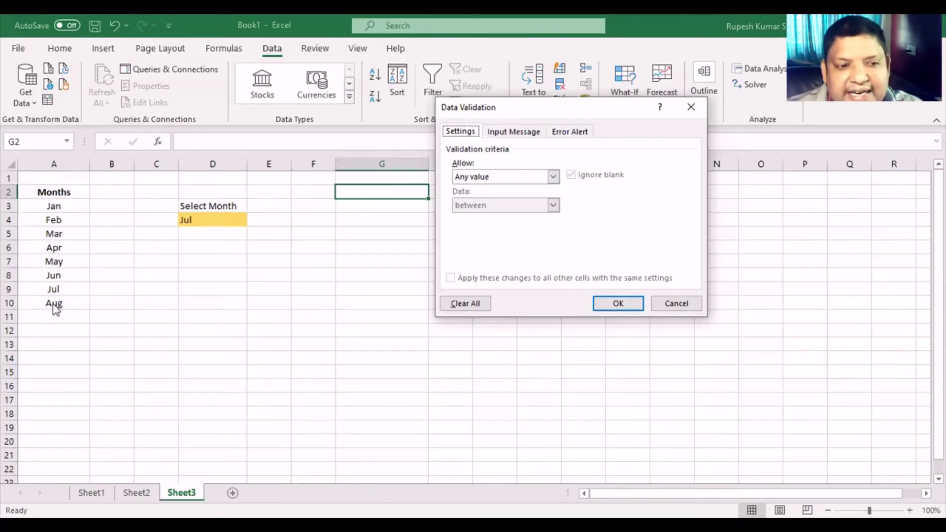
{"action": "left_click", "coordinate": [498, 177]}
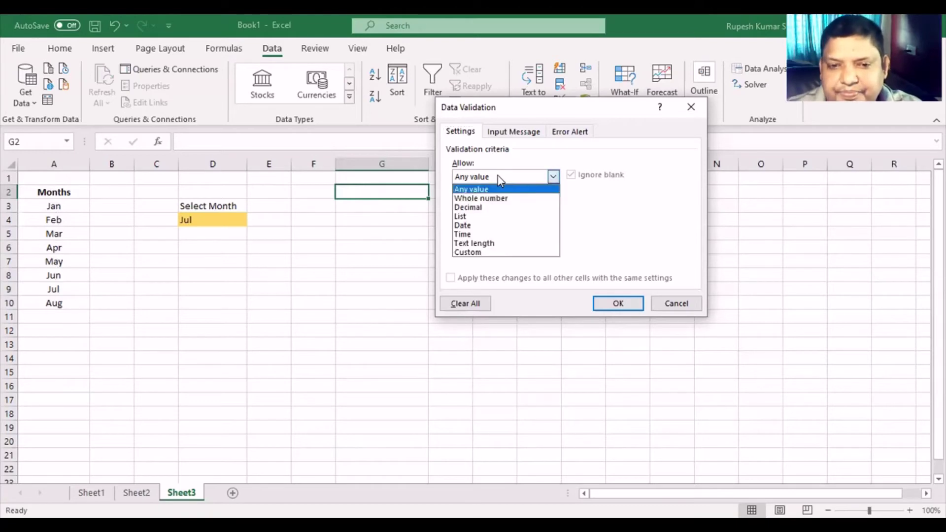
{"action": "left_click", "coordinate": [486, 217]}
Set the list source to =$A$3:$A$10 and apply the validation to cell G2.
{"action": "left_click", "coordinate": [481, 233]}
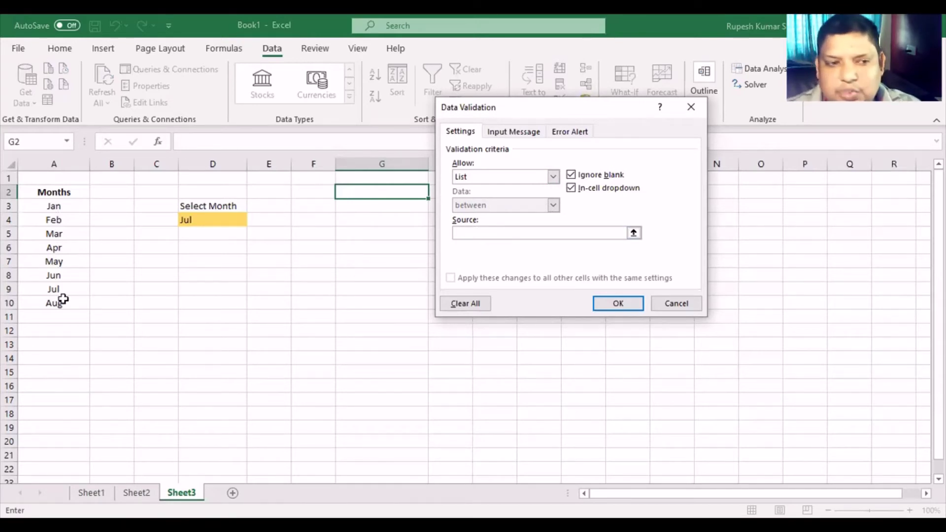
{"action": "left_click", "coordinate": [43, 205]}
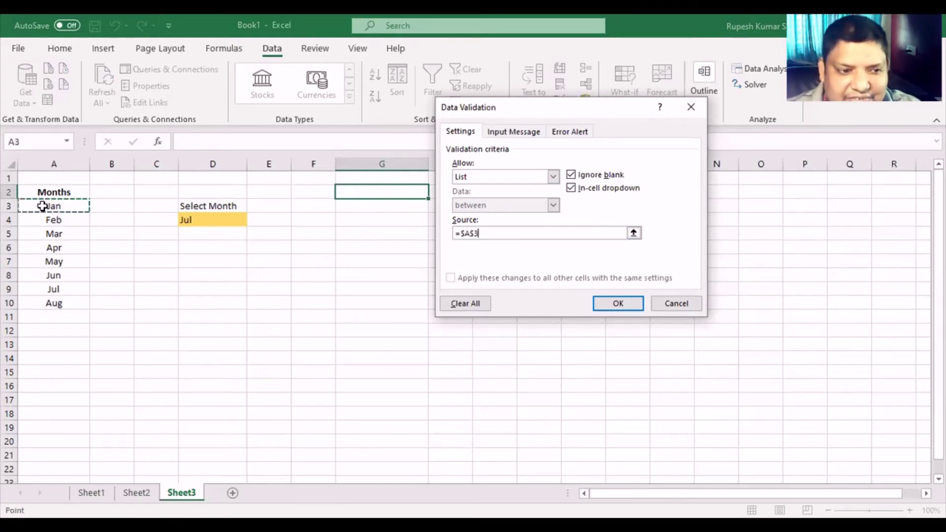
{"action": "left_click", "coordinate": [43, 301], "text": "shift"}
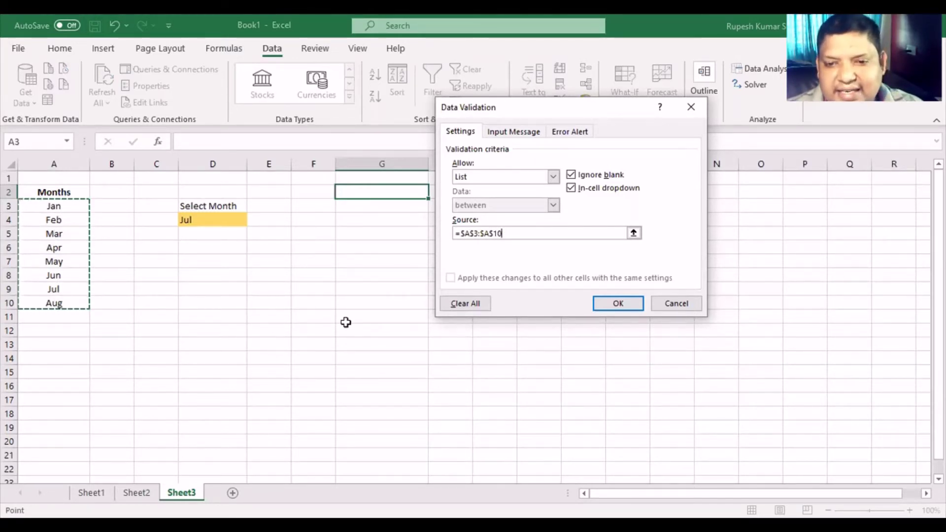
{"action": "key", "text": "Tab"}
{"action": "key", "text": "Return"}
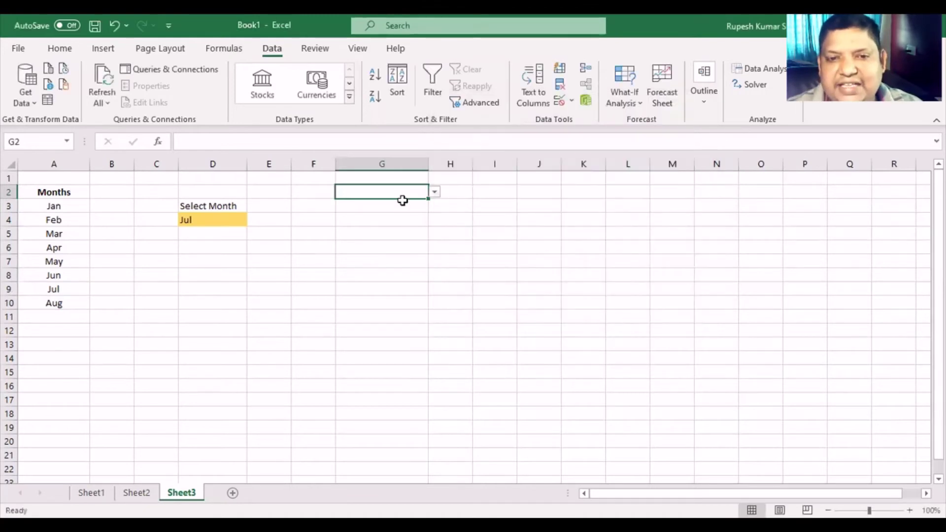
Check which entries the new drop-down list in cell G2 offers.
{"action": "left_click", "coordinate": [384, 235]}
{"action": "left_click", "coordinate": [386, 195]}
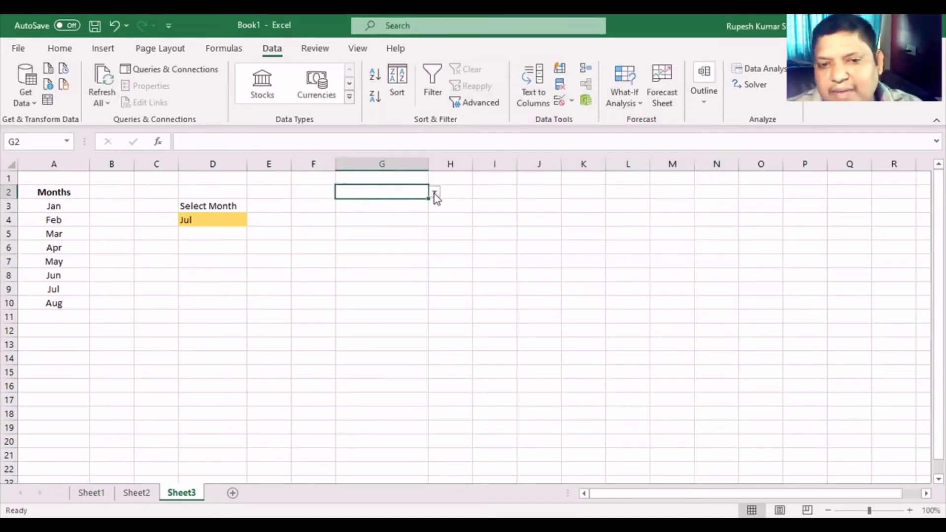
{"action": "left_click", "coordinate": [435, 194]}
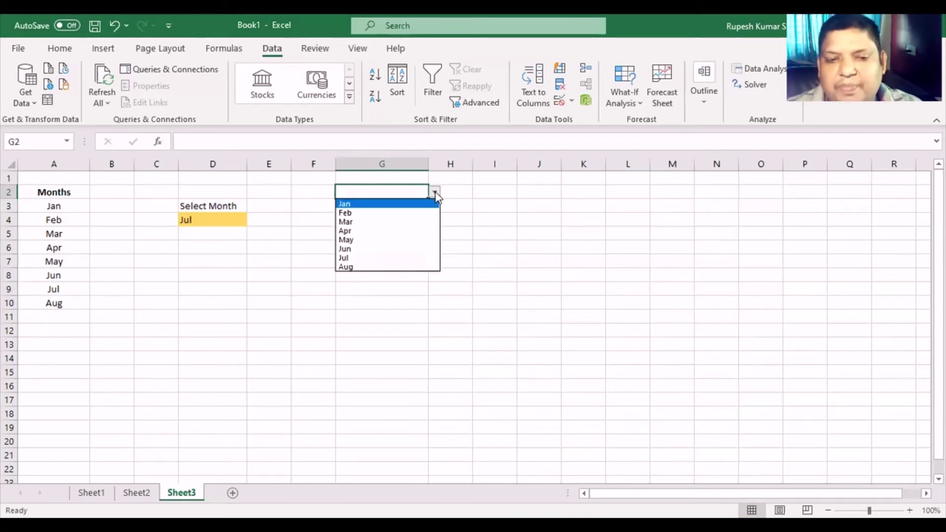
{"action": "left_click", "coordinate": [436, 194]}
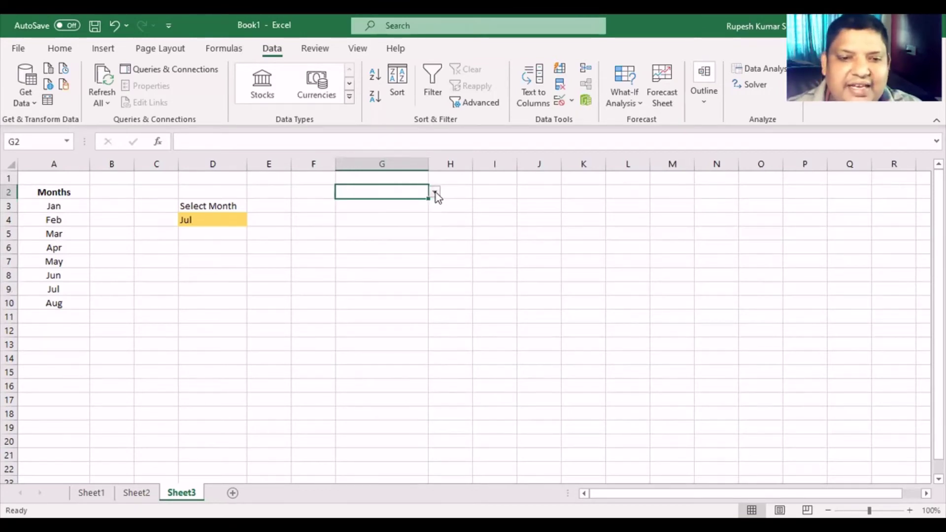
{"action": "left_click", "coordinate": [435, 194]}
{"action": "left_click", "coordinate": [436, 194]}
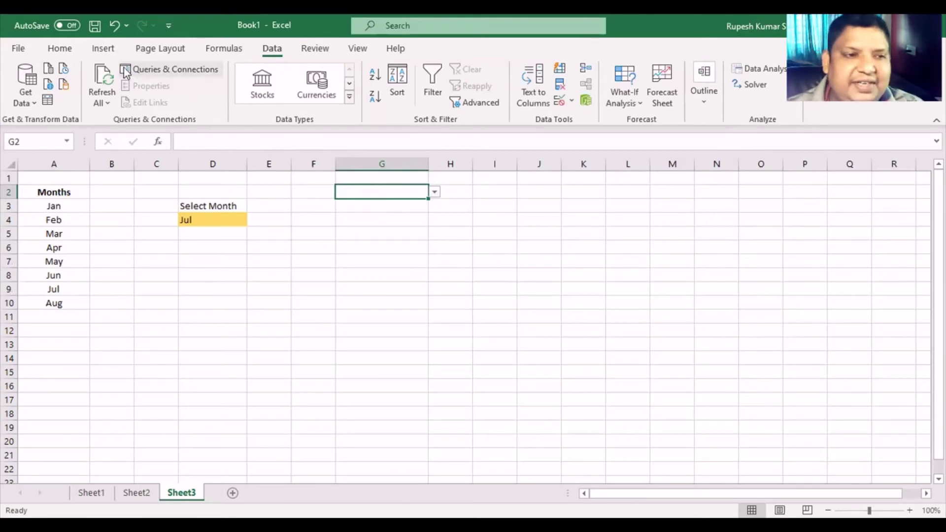
Fill the drop-down cell G2 with a light green theme color.
{"action": "left_click", "coordinate": [63, 48]}
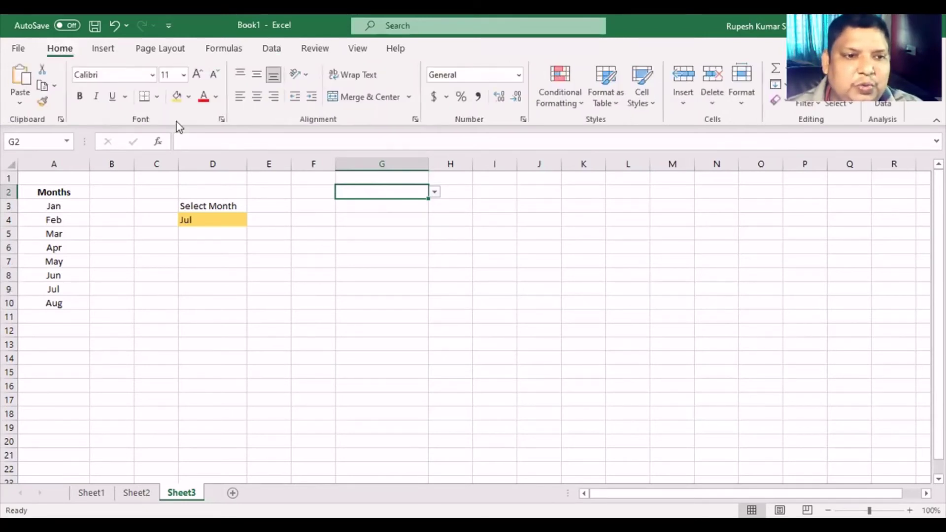
{"action": "left_click", "coordinate": [192, 97]}
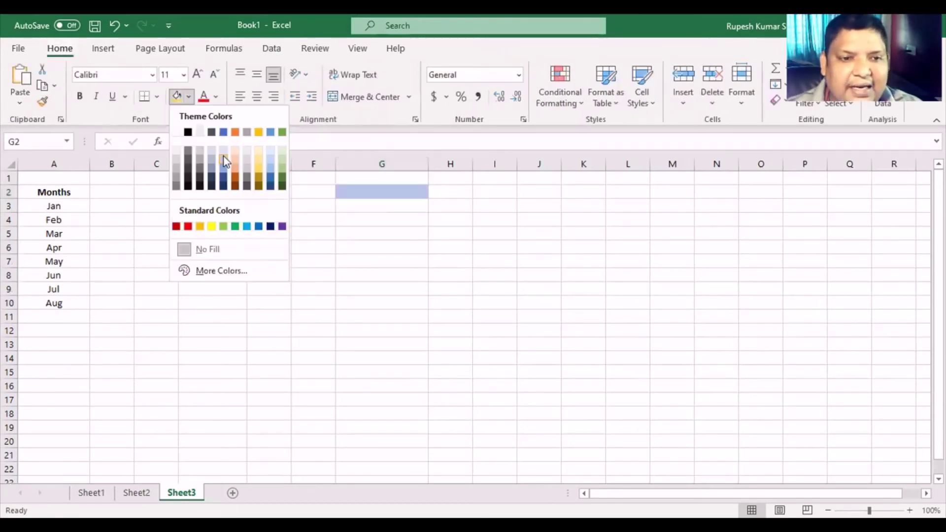
{"action": "left_click", "coordinate": [284, 157]}
Enter the label Select Month in cell G1, above the drop-down cell.
{"action": "left_click", "coordinate": [364, 178]}
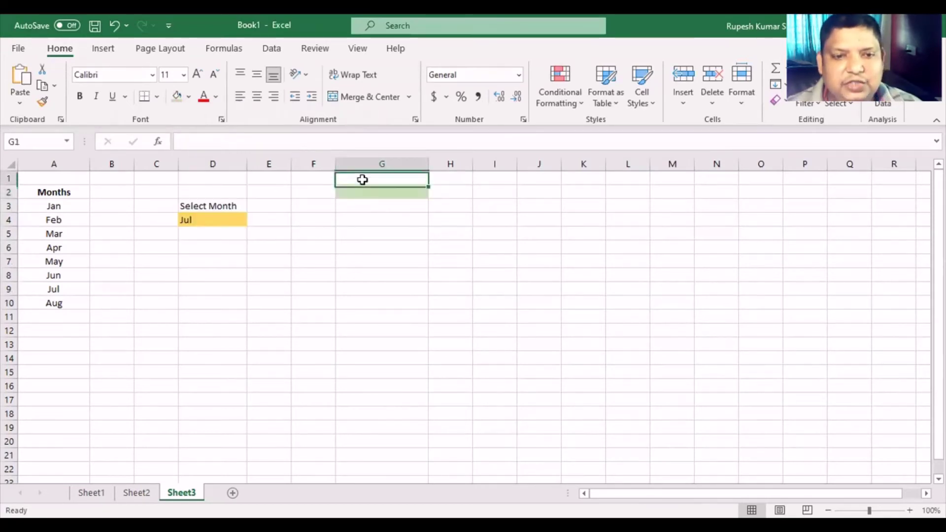
{"action": "type", "text": "Se"}
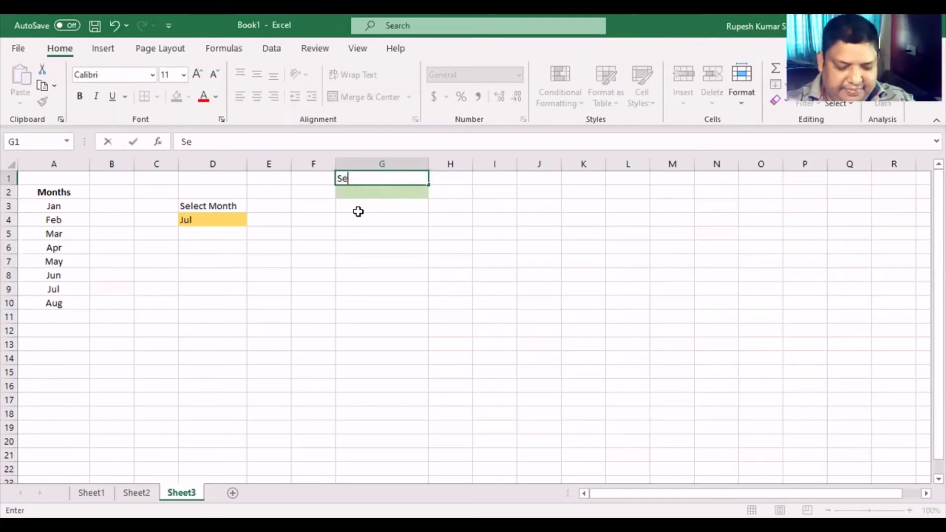
{"action": "type", "text": "lect Month"}
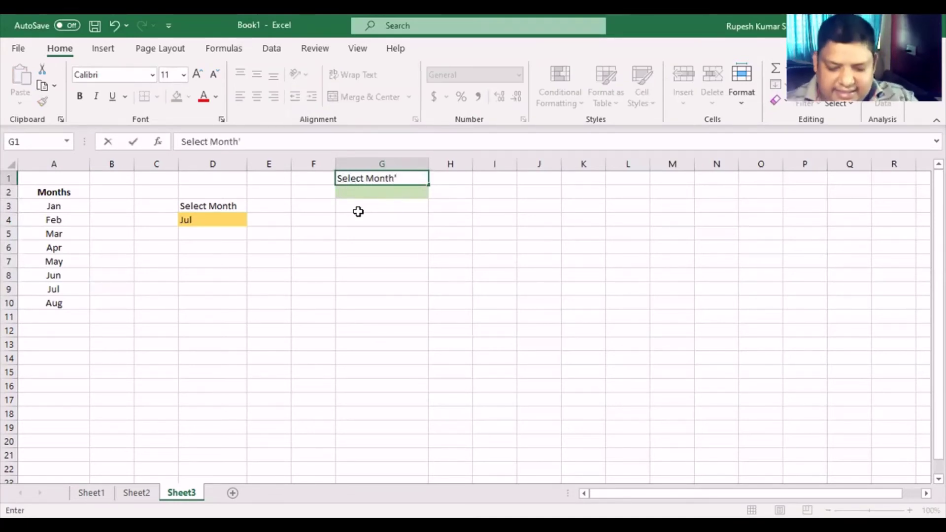
{"action": "key", "text": "Return"}
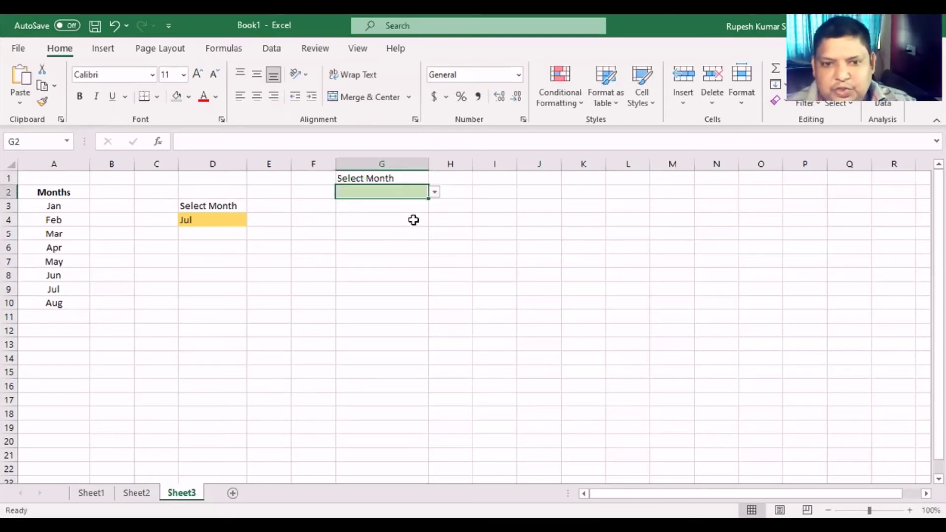
Test the drop-down cell G2 by choosing Apr, Jul and finally Mar.
{"action": "left_click", "coordinate": [435, 192]}
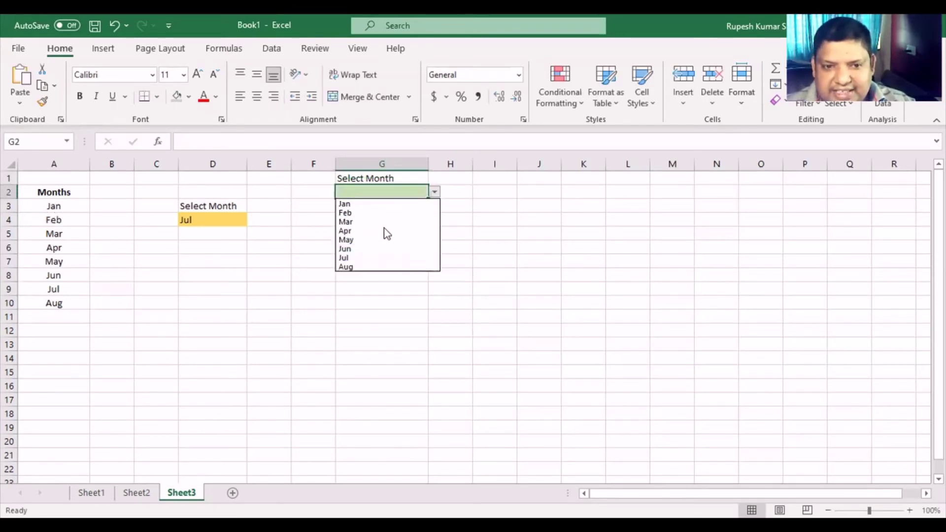
{"action": "left_click", "coordinate": [355, 253]}
{"action": "left_click", "coordinate": [435, 192]}
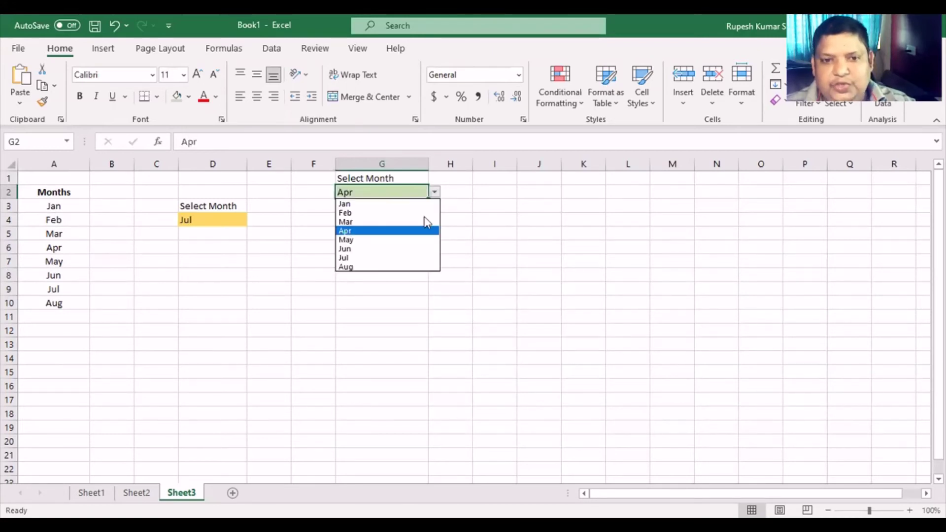
{"action": "left_click", "coordinate": [400, 258]}
{"action": "left_click", "coordinate": [434, 193]}
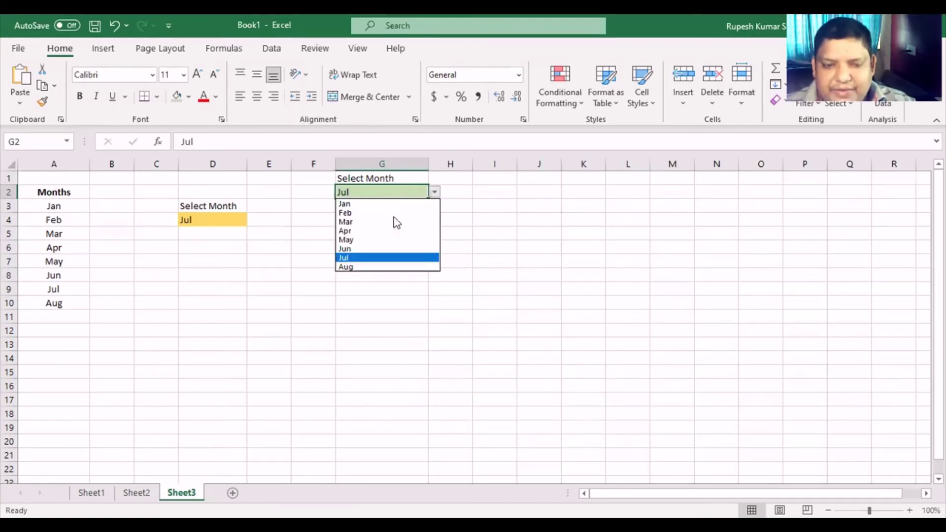
{"action": "key", "text": "Escape"}
{"action": "type", "text": "Mar"}
{"action": "left_click", "coordinate": [364, 246]}
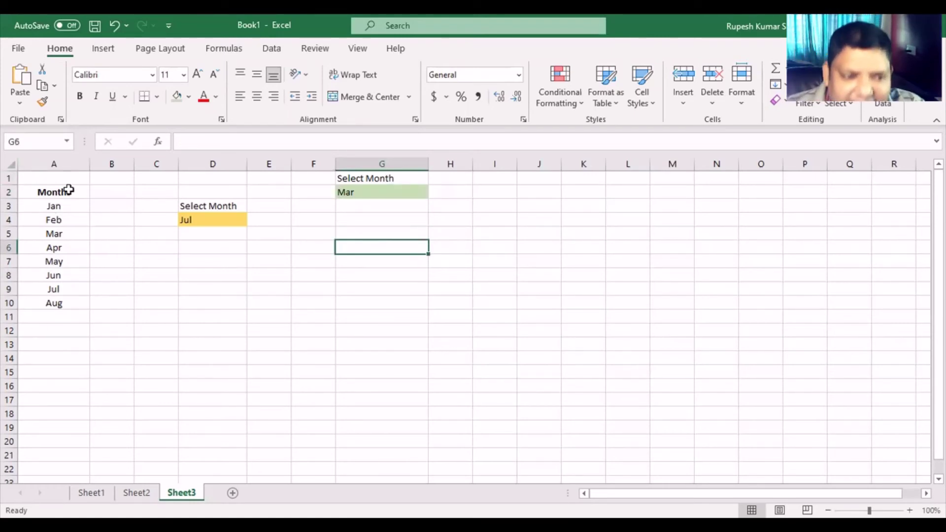
Examine the month list in column A and the sheet's last columns, up to column XFD, and return to cell A1.
{"action": "left_click_drag", "start_coordinate": [54, 197], "coordinate": [63, 311]}
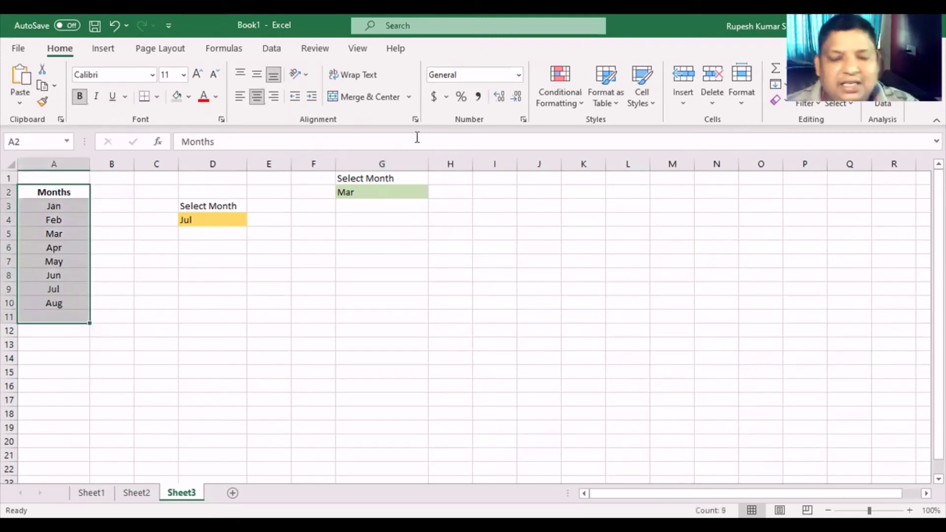
{"action": "left_click", "coordinate": [559, 186]}
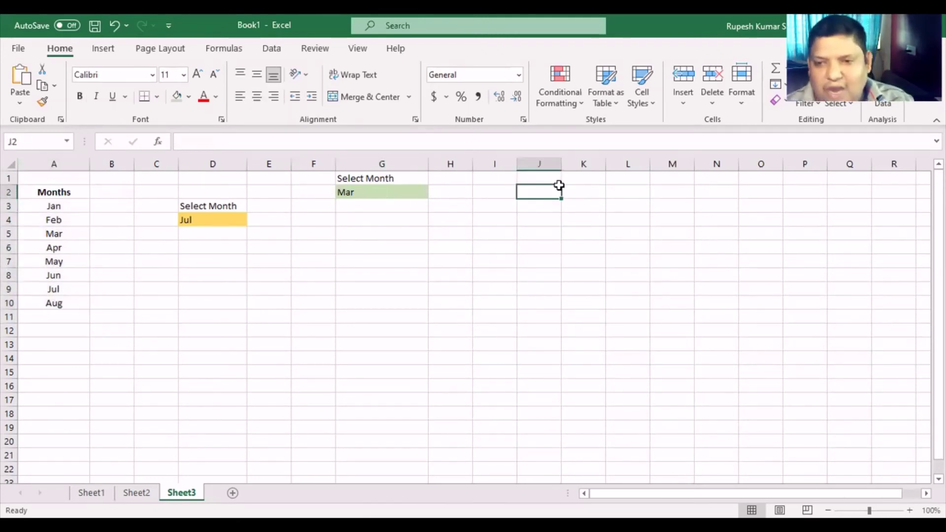
{"action": "key", "text": "ctrl+Right"}
{"action": "left_click", "coordinate": [581, 203]}
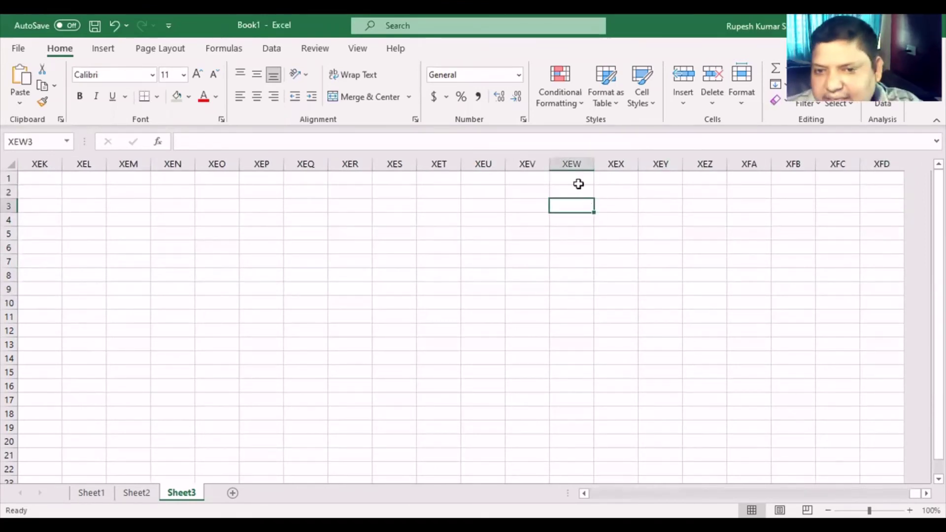
{"action": "left_click", "coordinate": [579, 181]}
{"action": "left_click_drag", "start_coordinate": [325, 189], "coordinate": [309, 340]}
{"action": "left_click_drag", "start_coordinate": [444, 182], "coordinate": [485, 348]}
{"action": "left_click_drag", "start_coordinate": [644, 238], "coordinate": [653, 262]}
{"action": "left_click", "coordinate": [742, 205]}
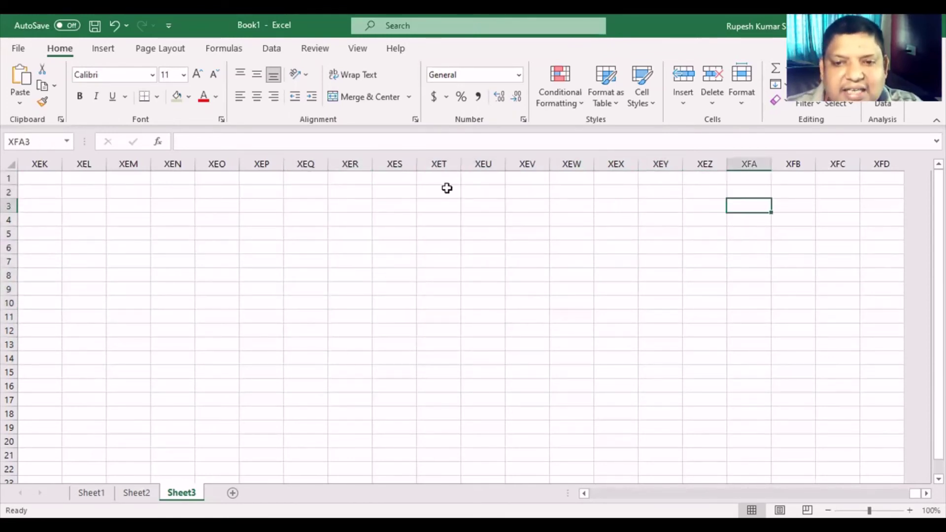
{"action": "left_click", "coordinate": [405, 180]}
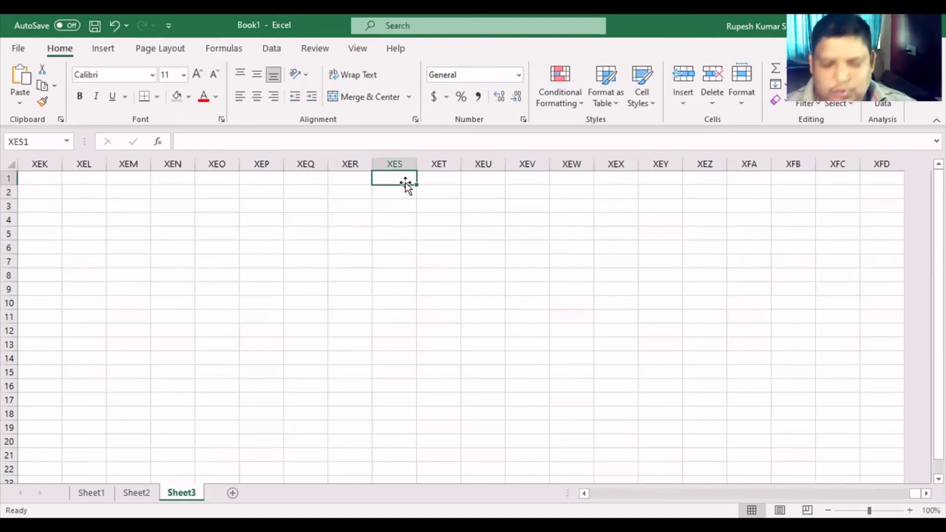
{"action": "key", "text": "ctrl+Left"}
{"action": "key", "text": "ctrl+Left"}
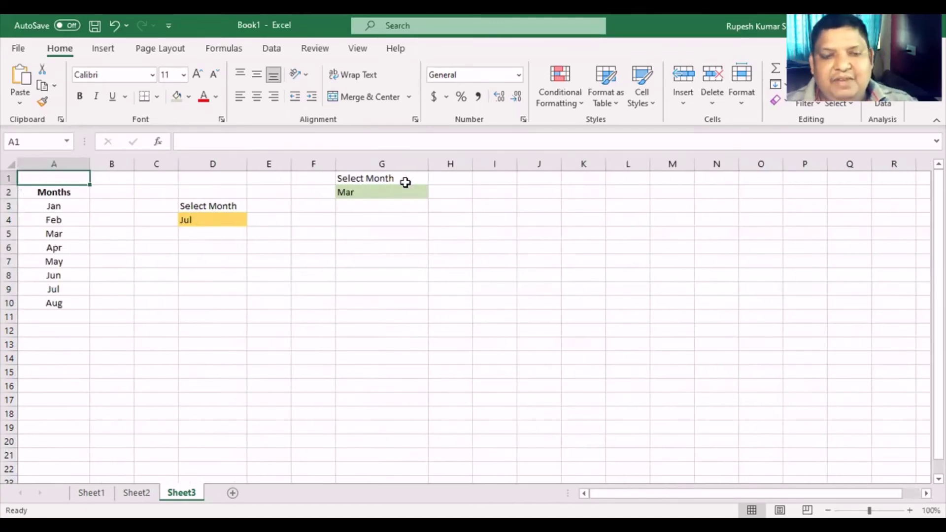
Choose May from the drop-down list in cell G2, under the Select Month label.
{"action": "left_click", "coordinate": [382, 192]}
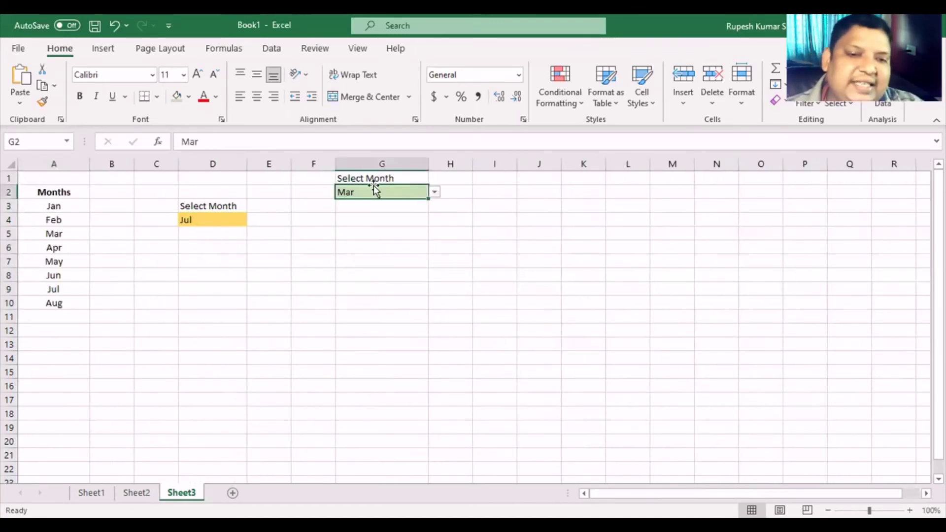
{"action": "left_click", "coordinate": [435, 193]}
{"action": "left_click", "coordinate": [414, 242]}
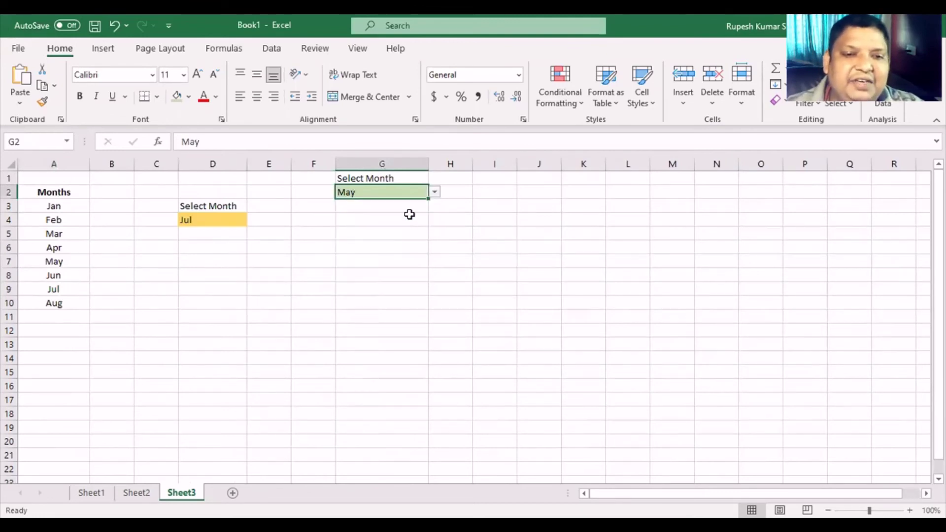
{"action": "left_click", "coordinate": [435, 194]}
{"action": "left_click", "coordinate": [401, 240]}
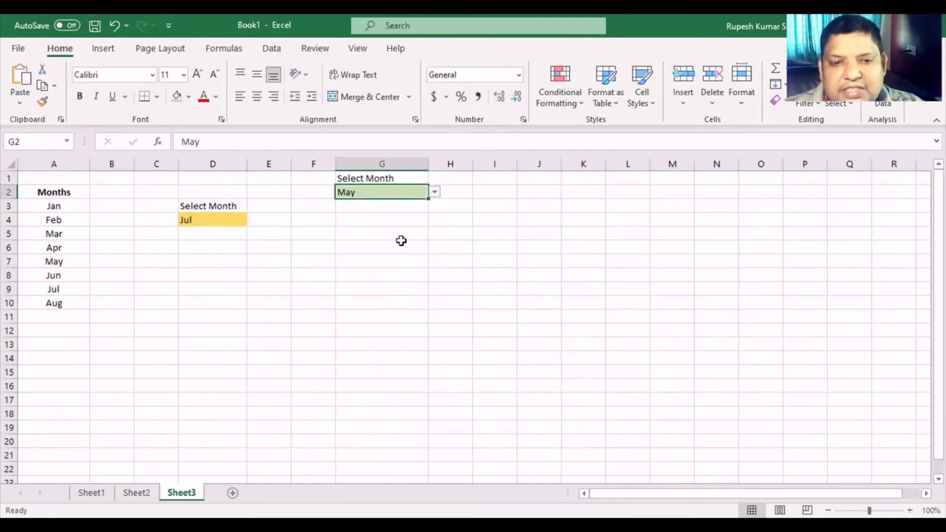